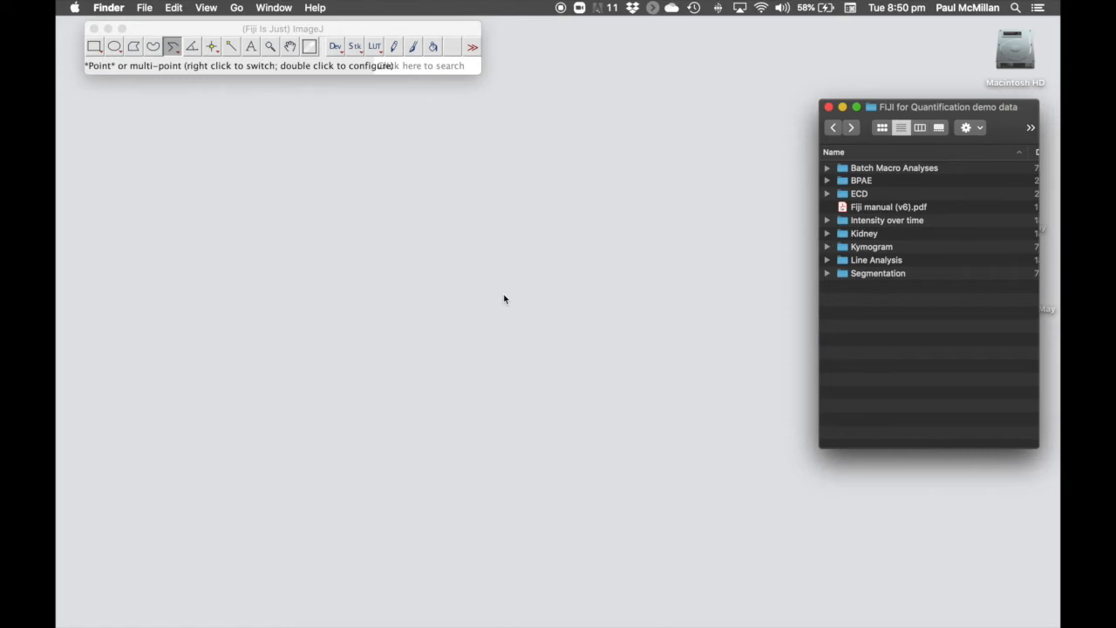
# Open kidney (green).tif from the Kidney folder in Fiji
pyautogui.click(828, 235)
pyautogui.click(874, 263)
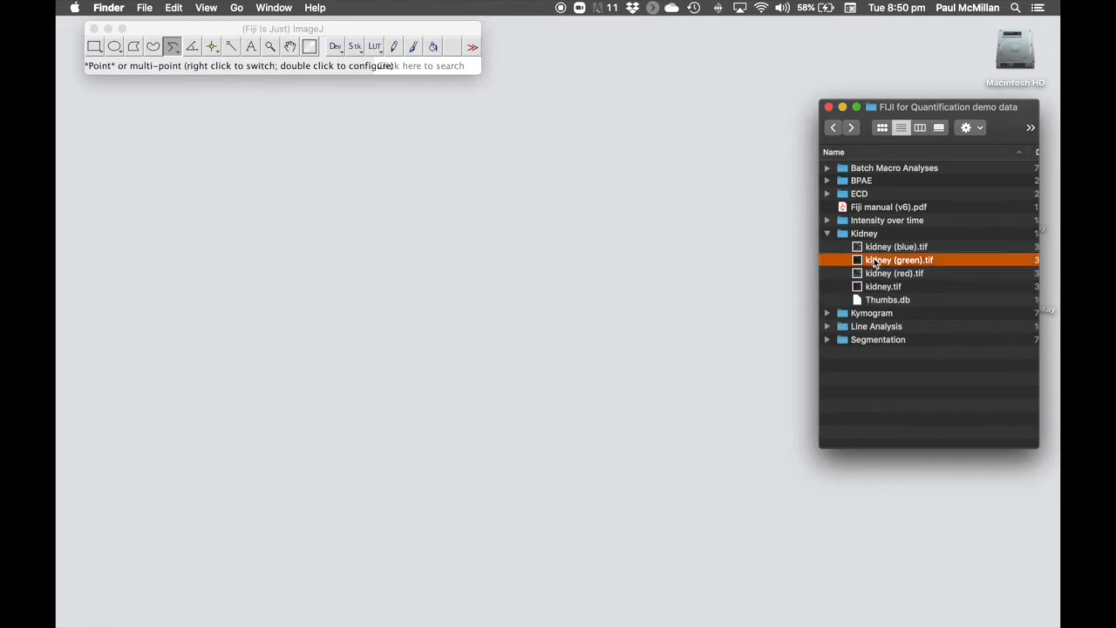
pyautogui.moveTo(878, 264); pyautogui.dragTo(251, 84)
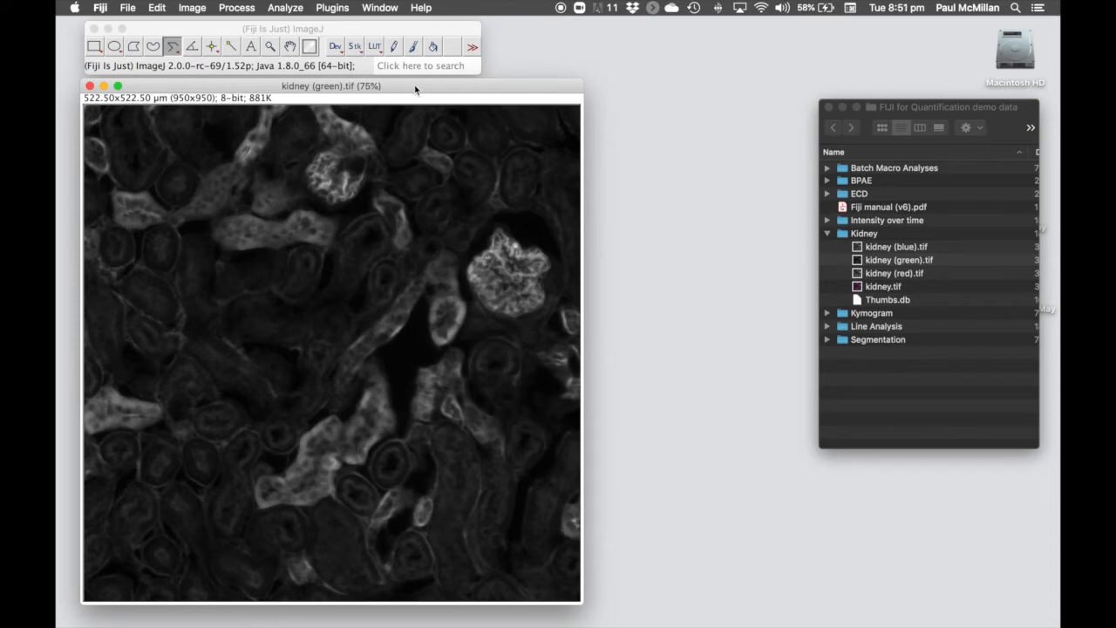
# Run Auto Threshold on the kidney image with the Try all method, white objects on black background, and threshold values shown in the log
pyautogui.click(193, 8)
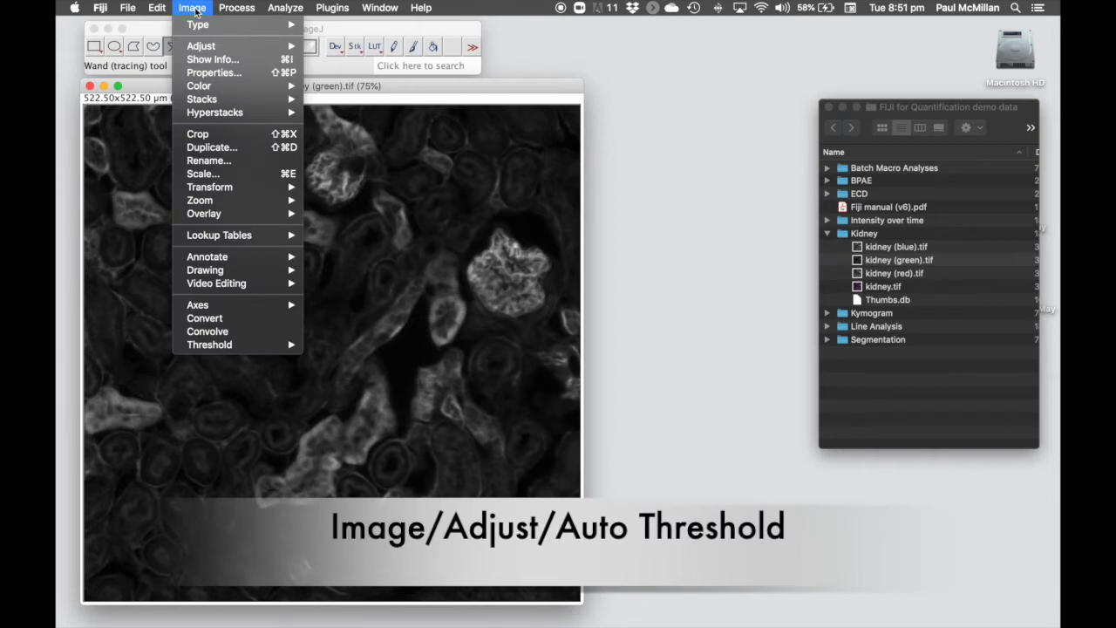
pyautogui.moveTo(210, 46)
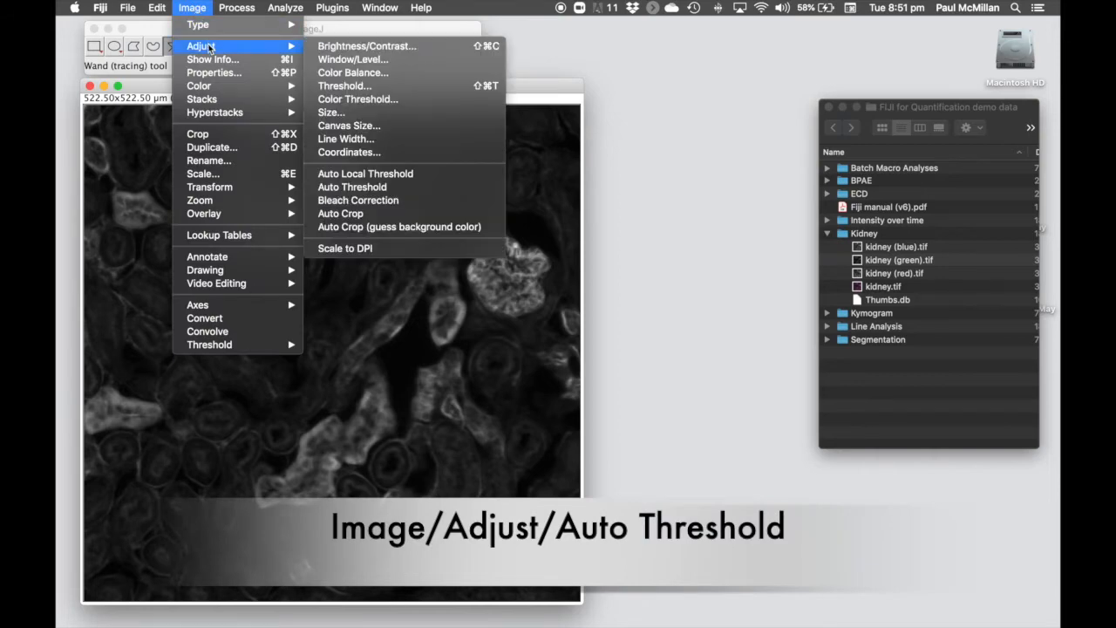
pyautogui.click(382, 188)
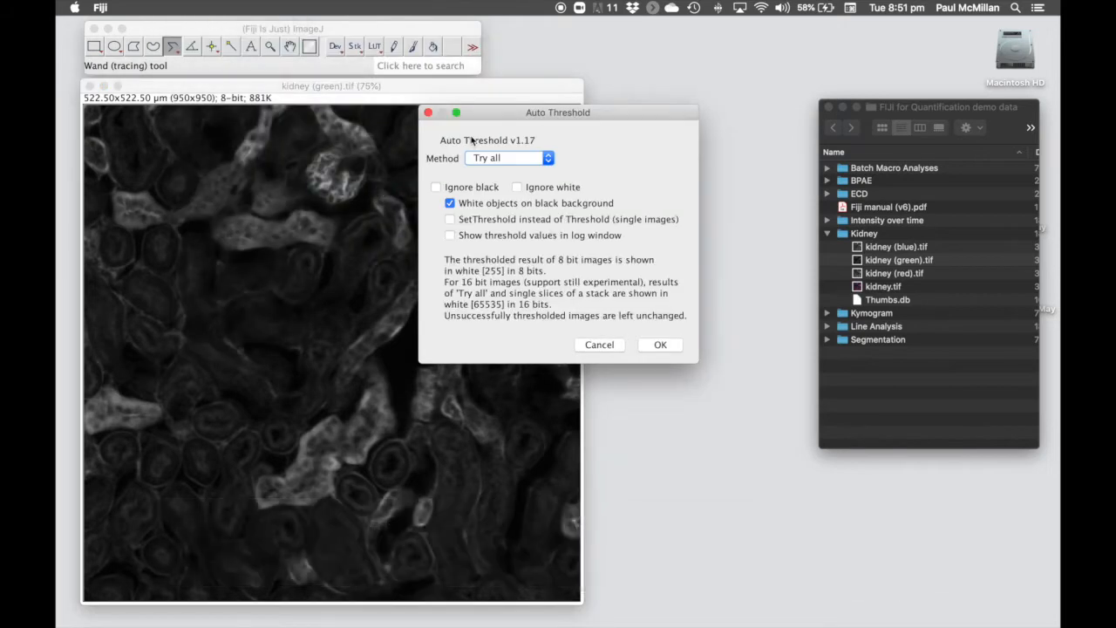
pyautogui.moveTo(484, 114); pyautogui.dragTo(655, 89)
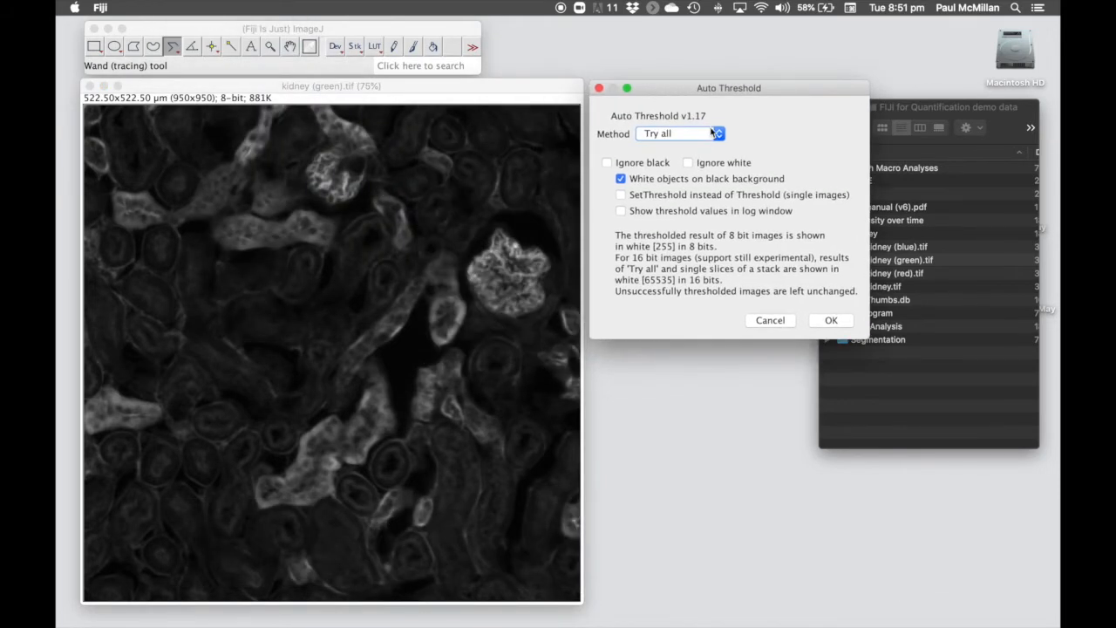
pyautogui.click(717, 134)
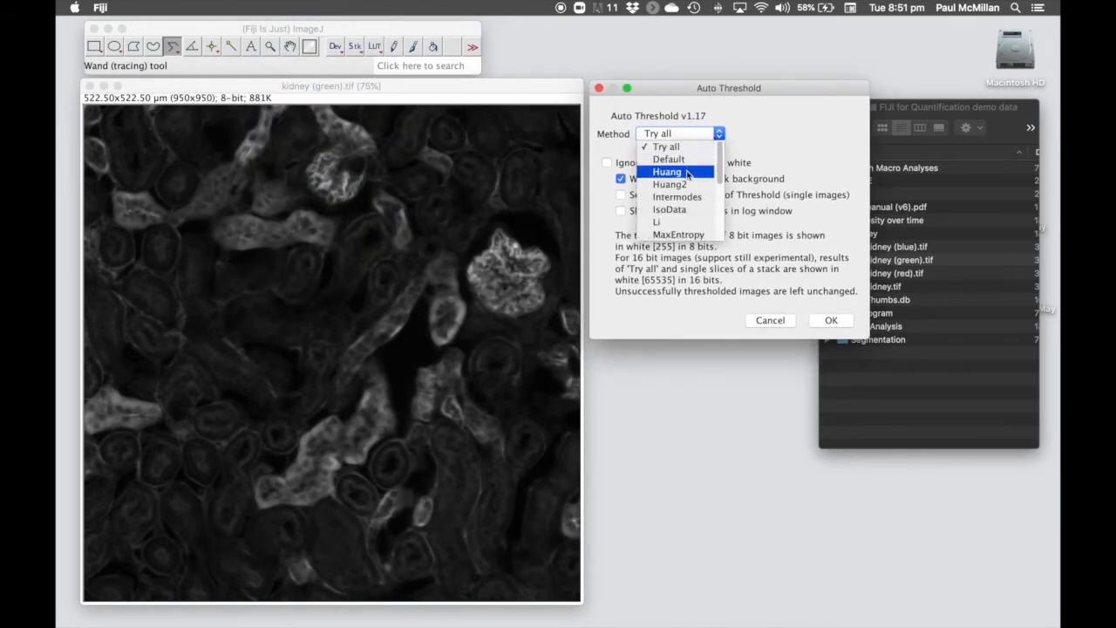
pyautogui.scroll(-5, 688, 177)
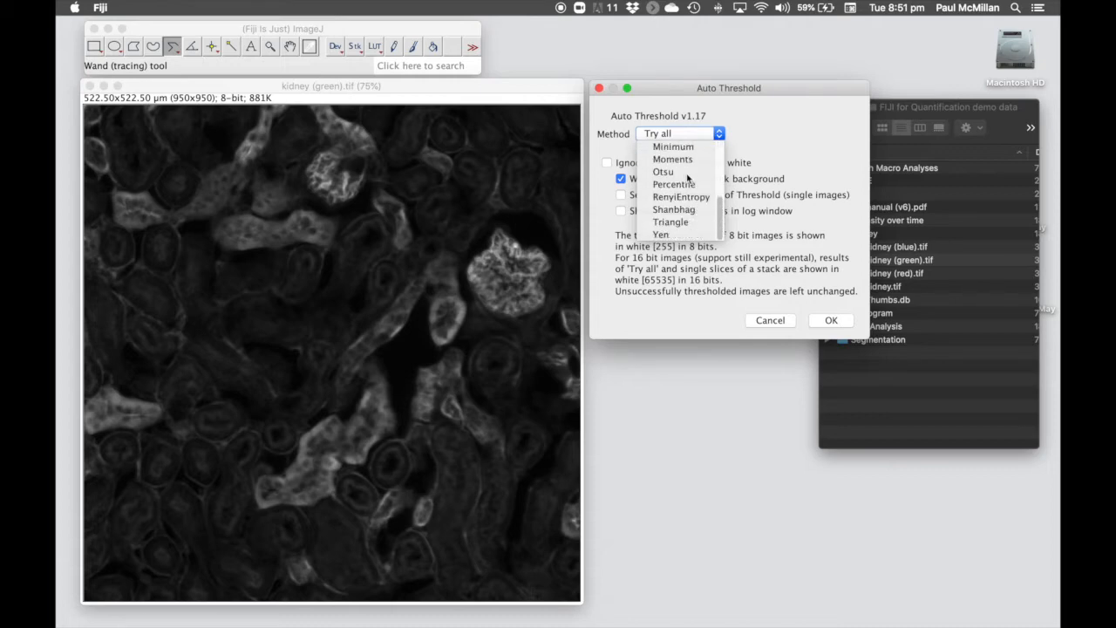
pyautogui.scroll(5, 687, 177)
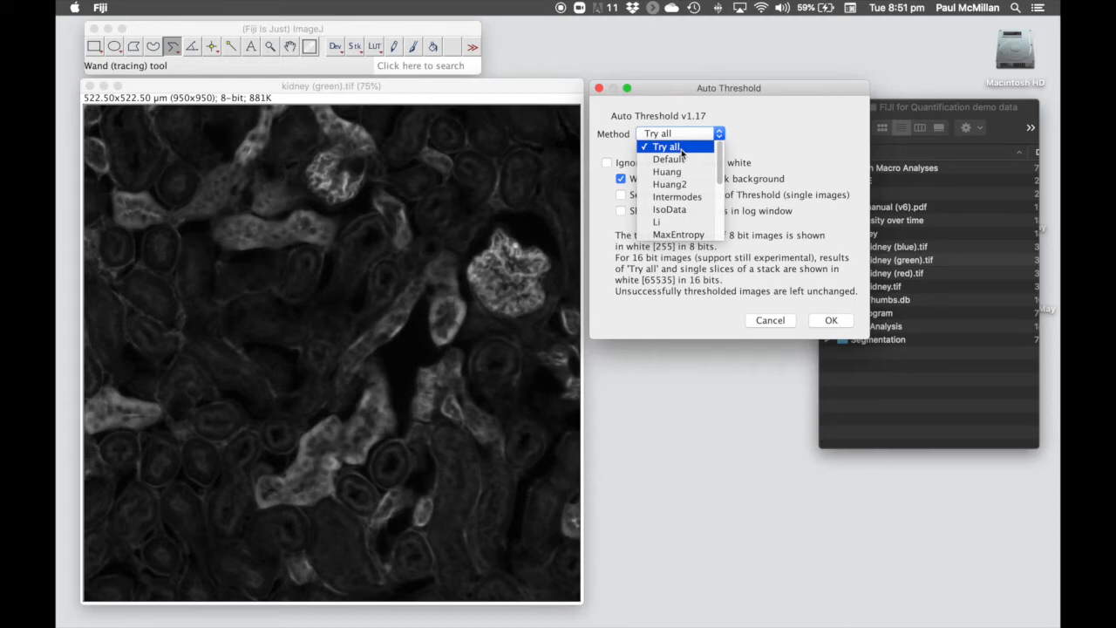
pyautogui.click(698, 153)
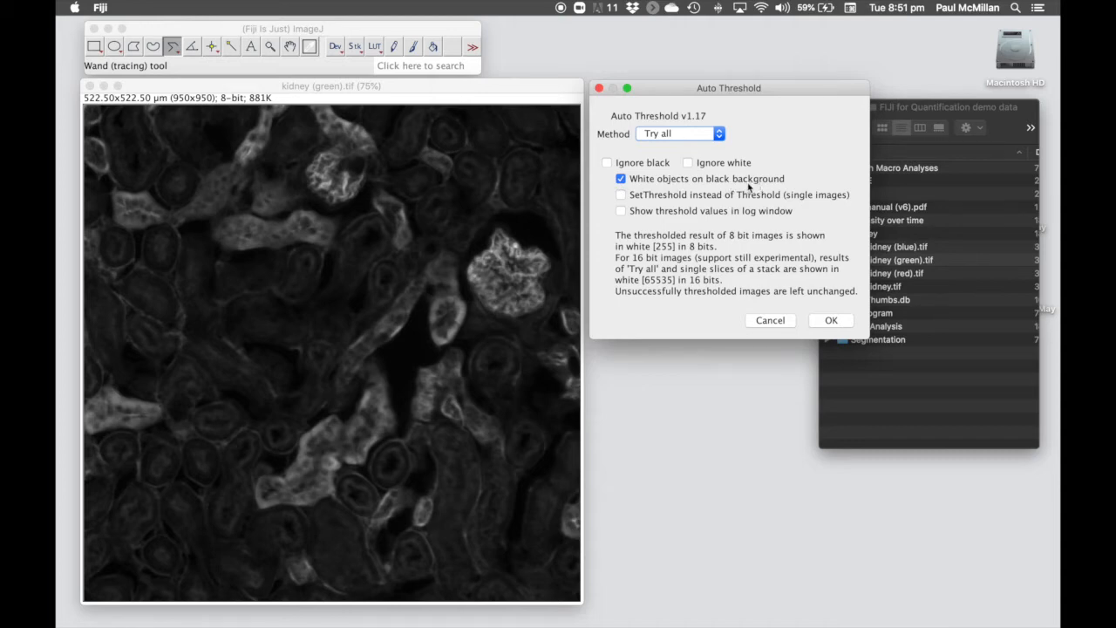
pyautogui.click(621, 211)
pyautogui.click(831, 320)
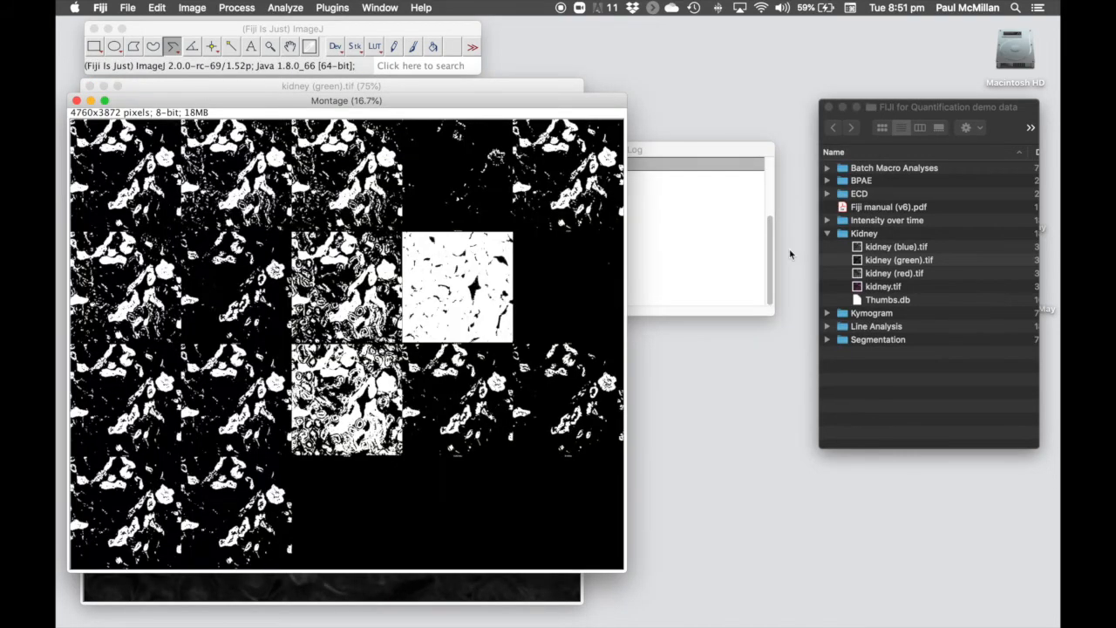
# Arrange the Log window beside the threshold montage and enlarge it to show the full list of methods
pyautogui.moveTo(713, 152); pyautogui.dragTo(865, 100)
pyautogui.click(577, 103)
pyautogui.moveTo(577, 102); pyautogui.dragTo(583, 95)
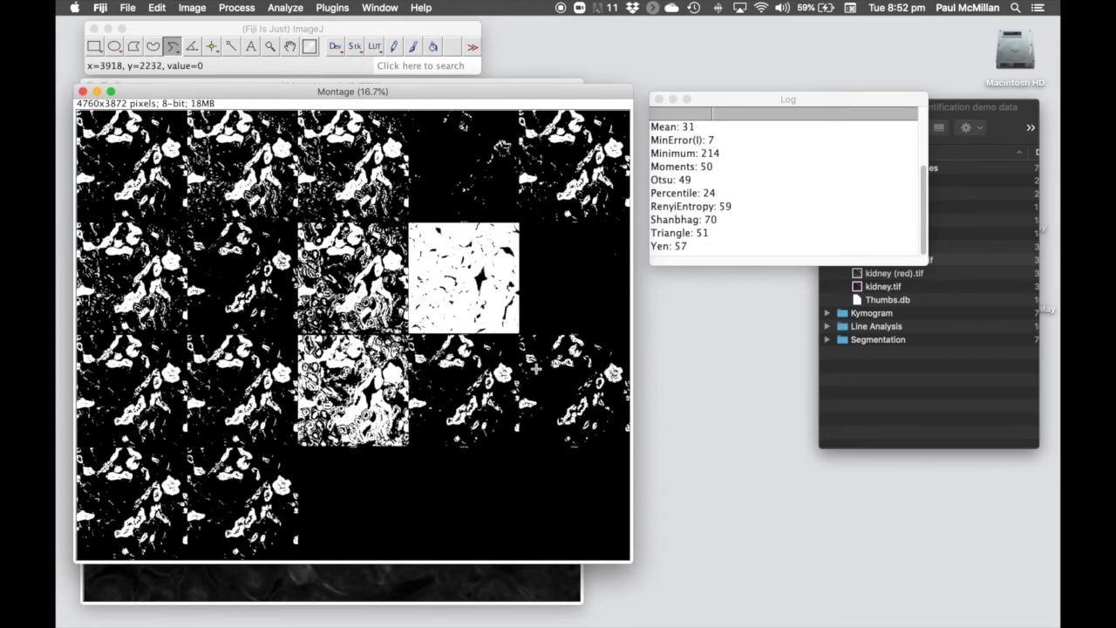
pyautogui.moveTo(751, 109); pyautogui.dragTo(747, 103)
pyautogui.moveTo(772, 259); pyautogui.dragTo(786, 411)
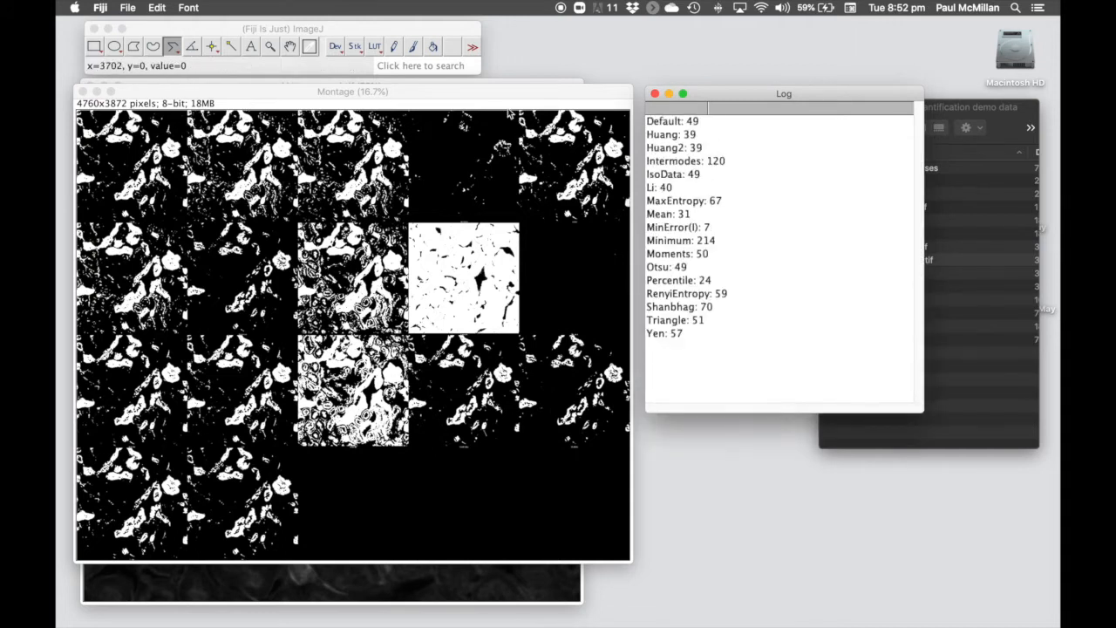
# Examine the IsoData tile and its label close up in the threshold montage
pyautogui.click(509, 112)
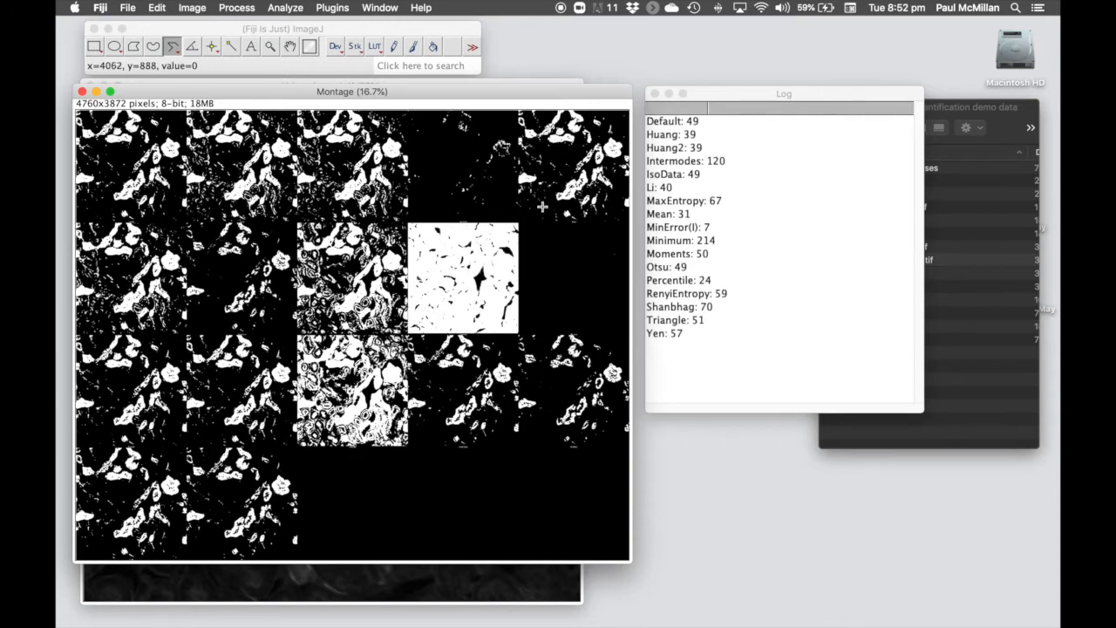
pyautogui.press('+')
pyautogui.press('+')
pyautogui.press('+')
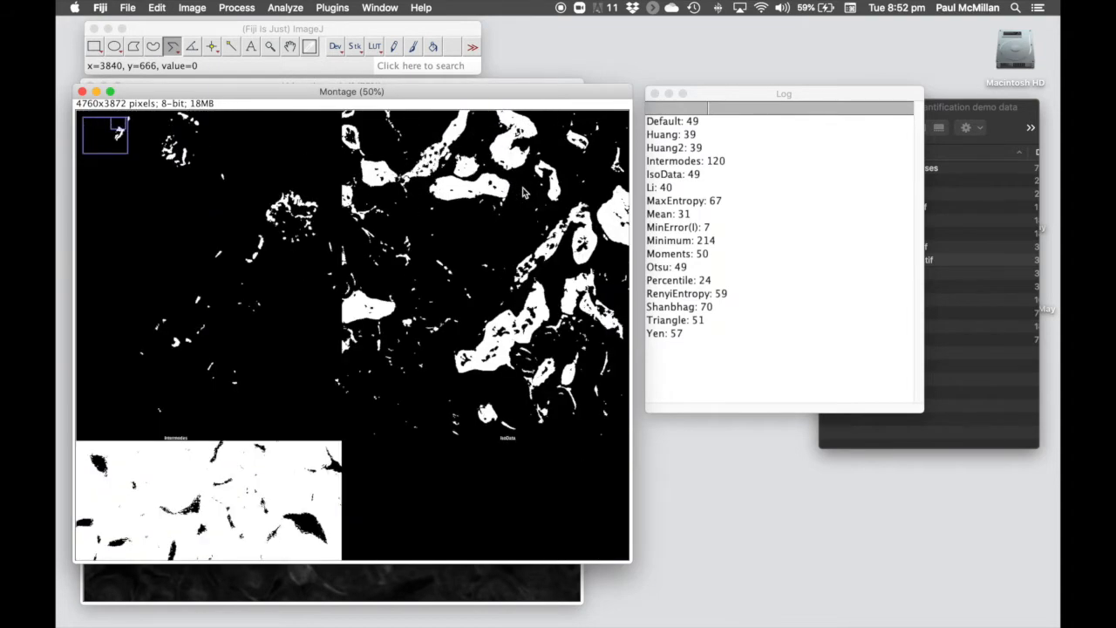
pyautogui.press('+')
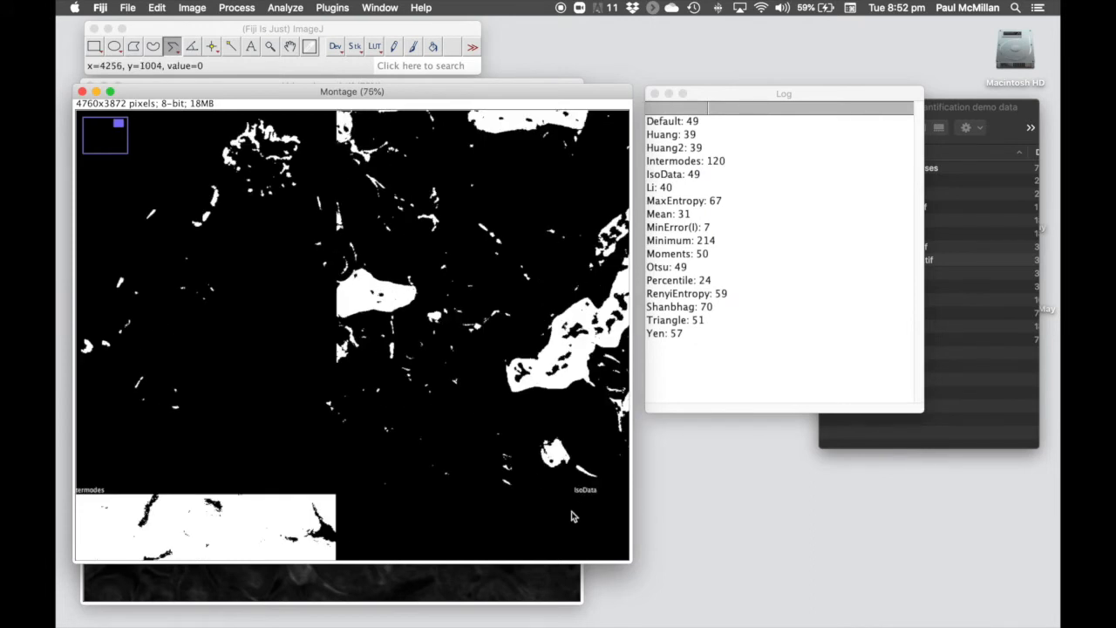
pyautogui.click(289, 47)
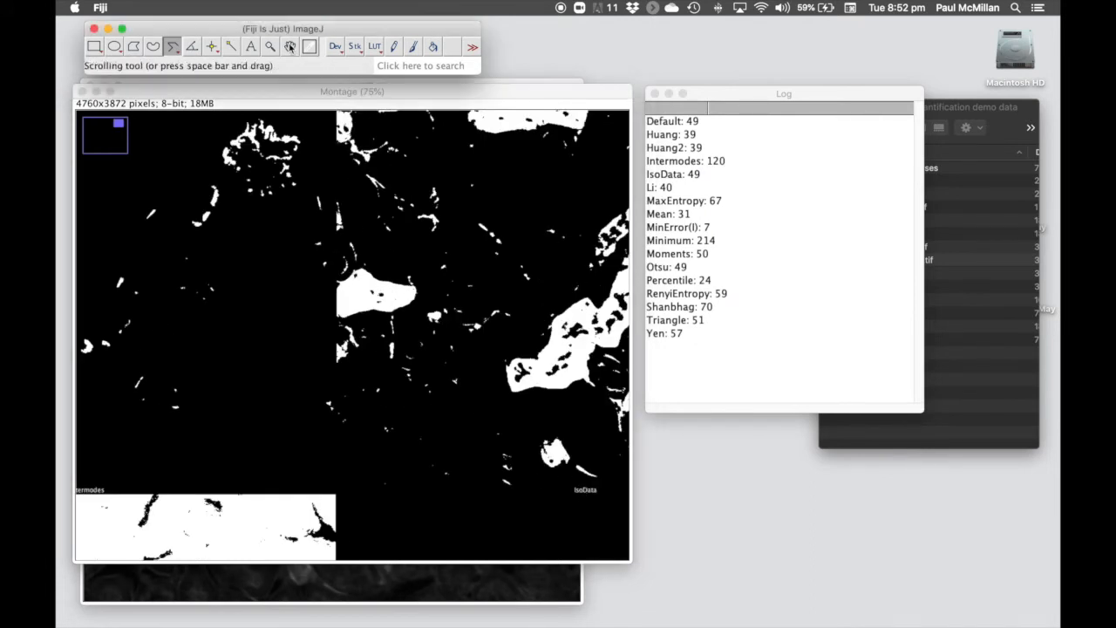
pyautogui.moveTo(503, 319); pyautogui.dragTo(439, 204)
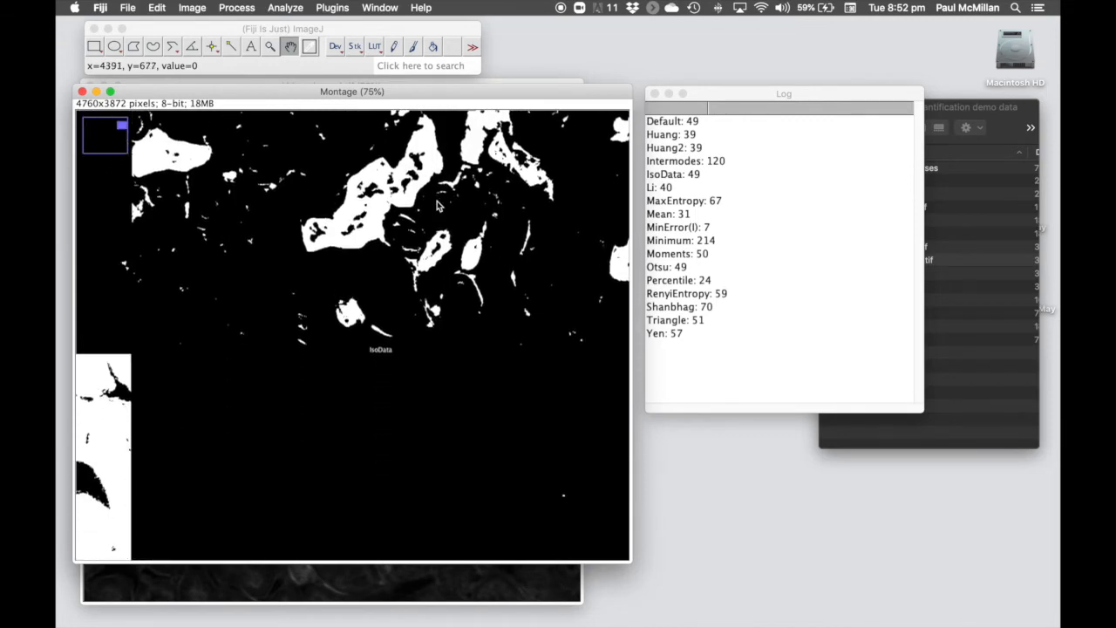
pyautogui.press('+')
pyautogui.press('+')
pyautogui.moveTo(433, 343); pyautogui.dragTo(476, 137)
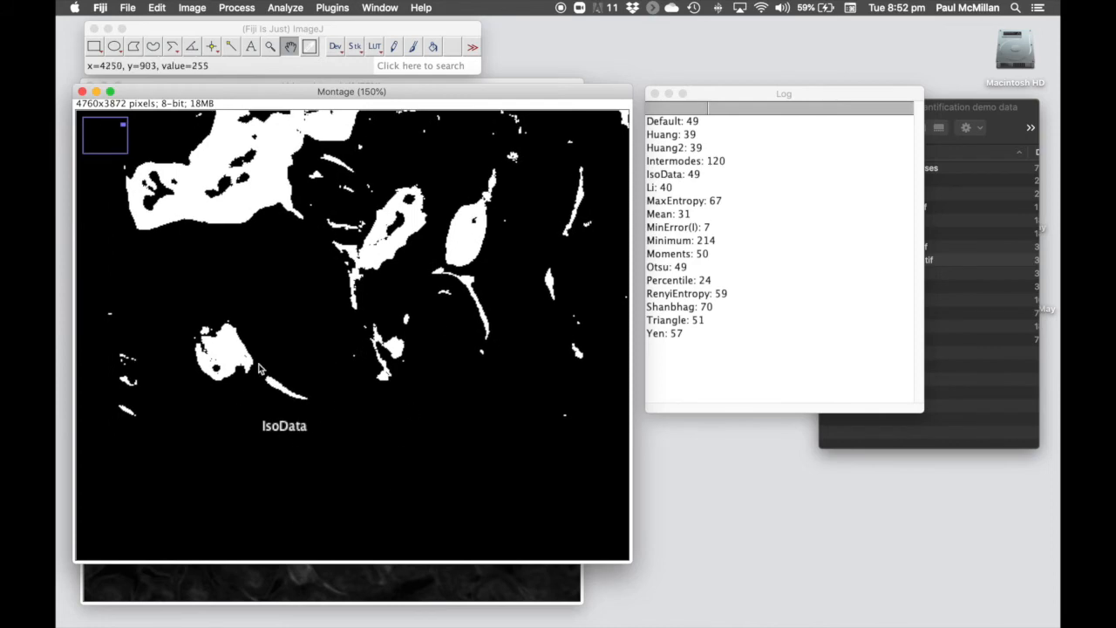
# Compare the whole montage with the logged threshold values, marking the log entries one by one from Default to IsoData
pyautogui.press('-')
pyautogui.press('-')
pyautogui.press('-')
pyautogui.press('-')
pyautogui.press('-')
pyautogui.press('-')
pyautogui.press('-')
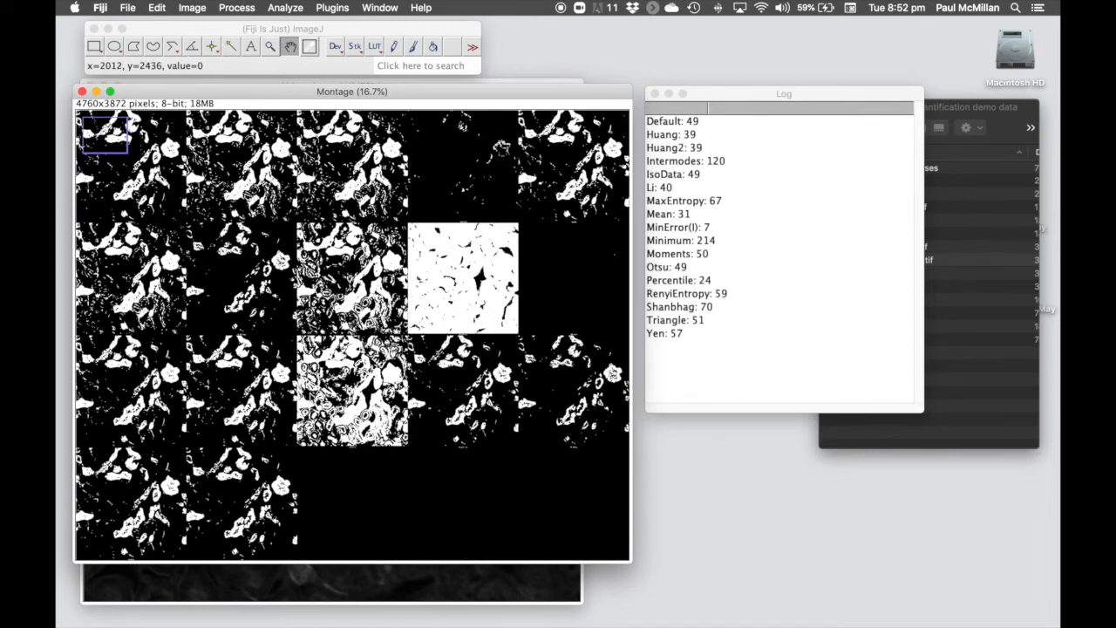
pyautogui.press('-')
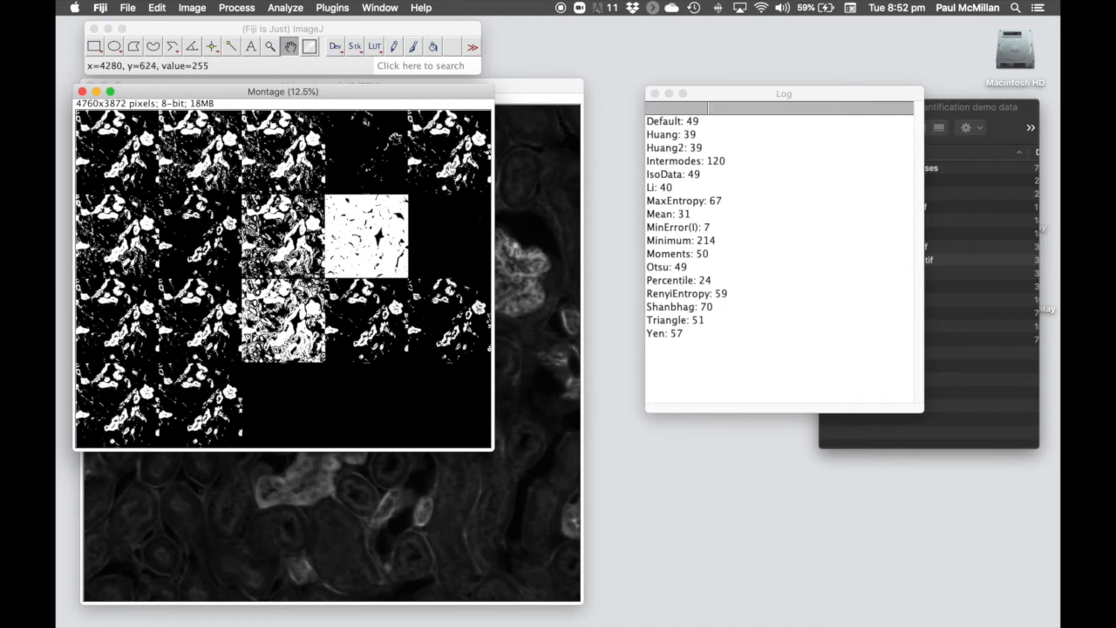
pyautogui.click(688, 122)
pyautogui.click(687, 135)
pyautogui.click(685, 148)
pyautogui.click(685, 162)
pyautogui.click(693, 174)
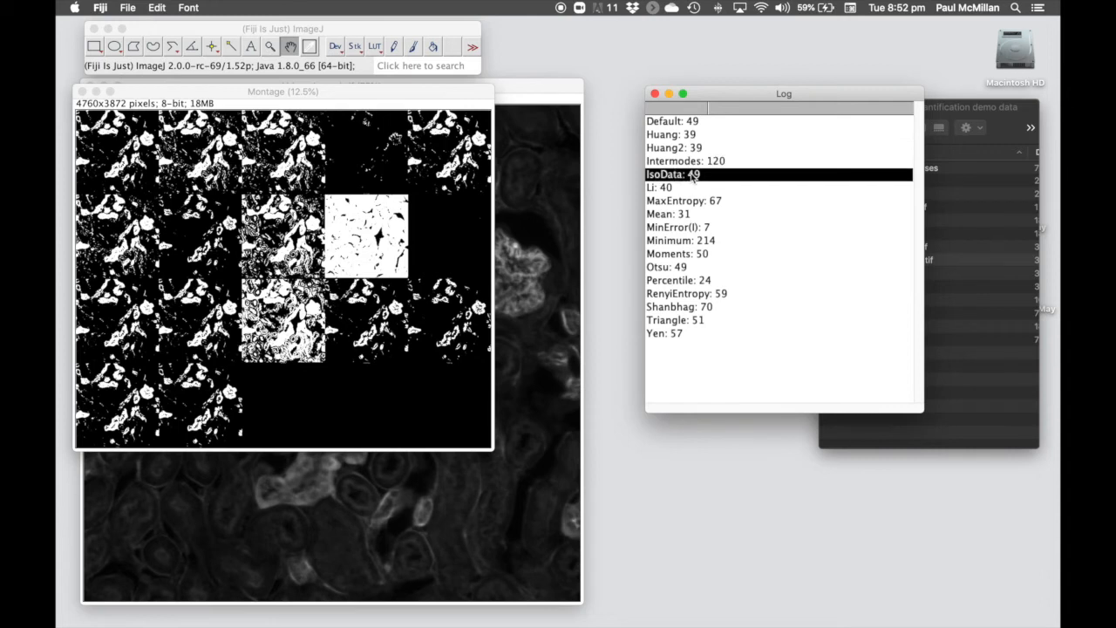
# Close the threshold montage and make the original kidney (green).tif image active
pyautogui.click(371, 93)
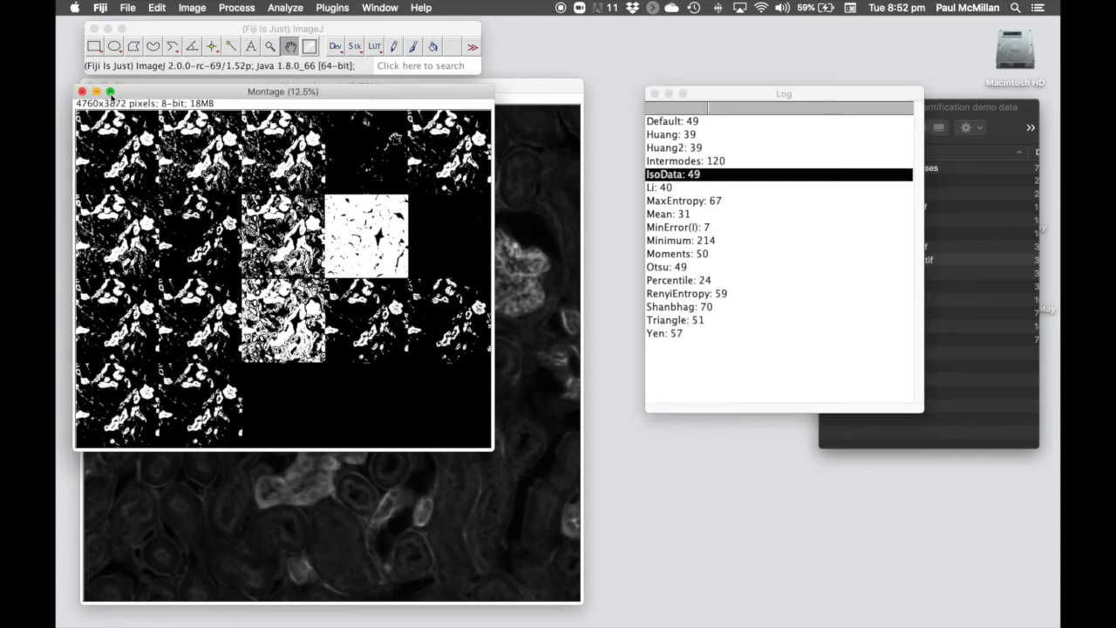
pyautogui.click(83, 93)
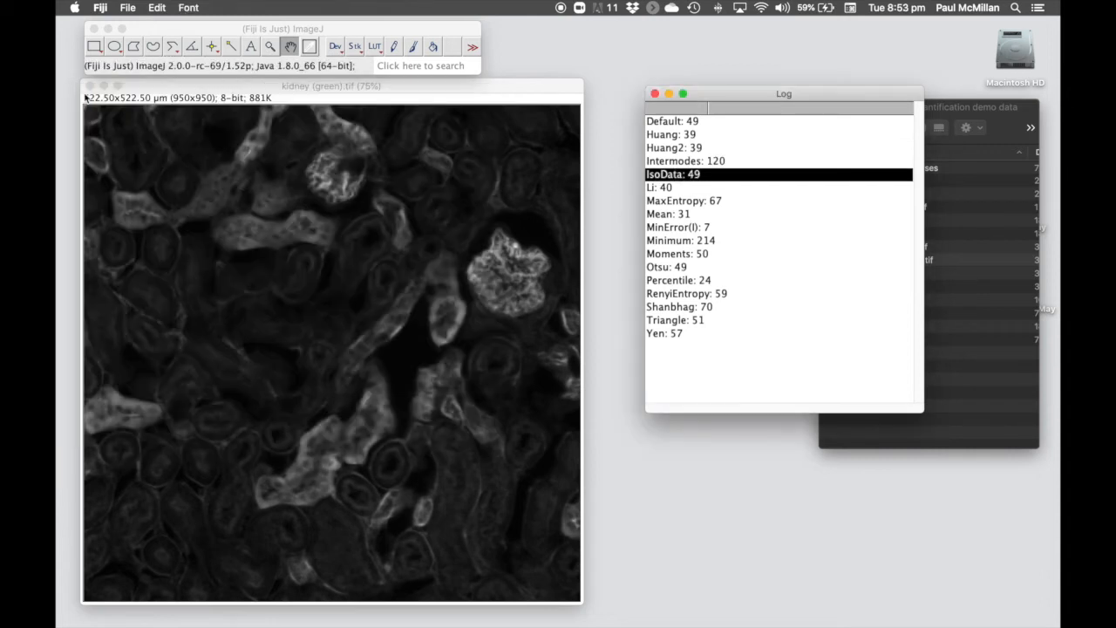
pyautogui.click(245, 88)
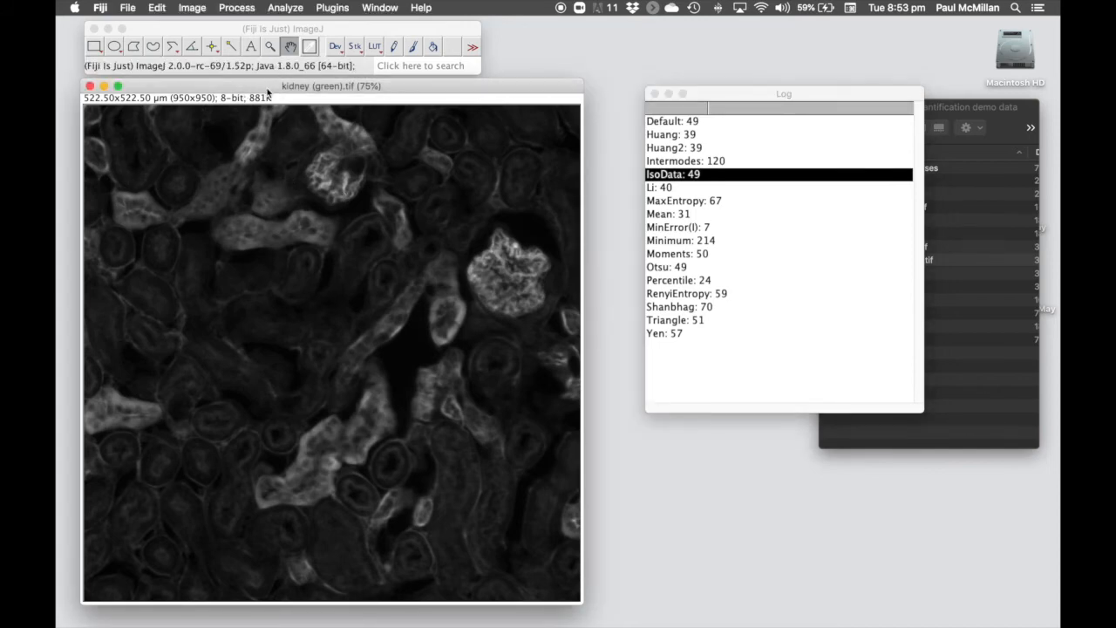
# Open the manual Threshold adjustment for the kidney image, place its dialog beside the image, and set the display mode to Red
pyautogui.click(193, 7)
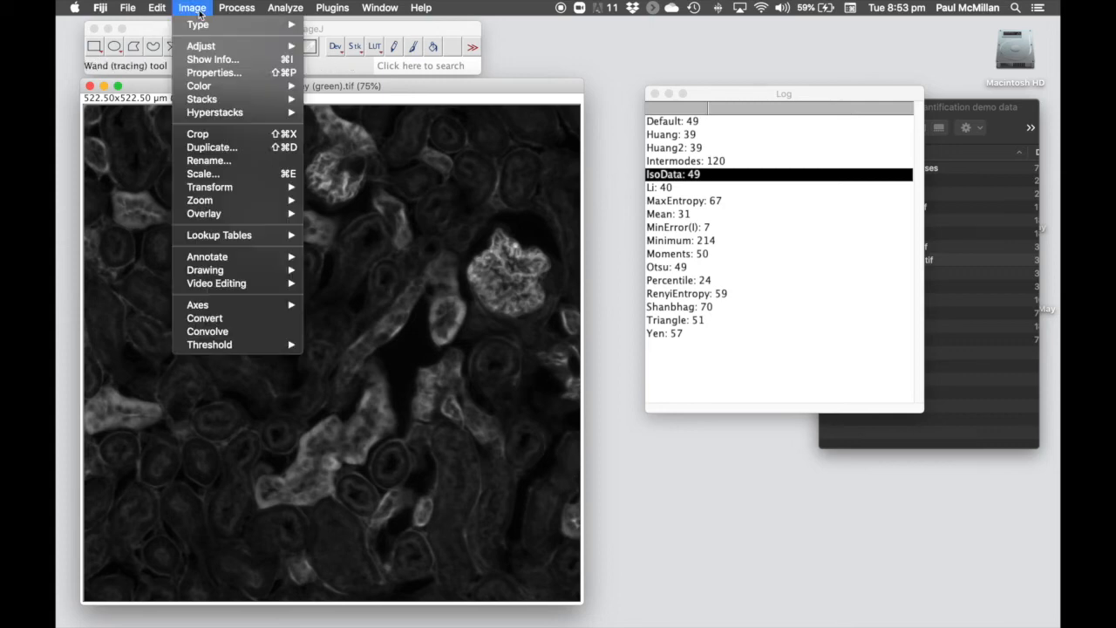
pyautogui.moveTo(212, 45)
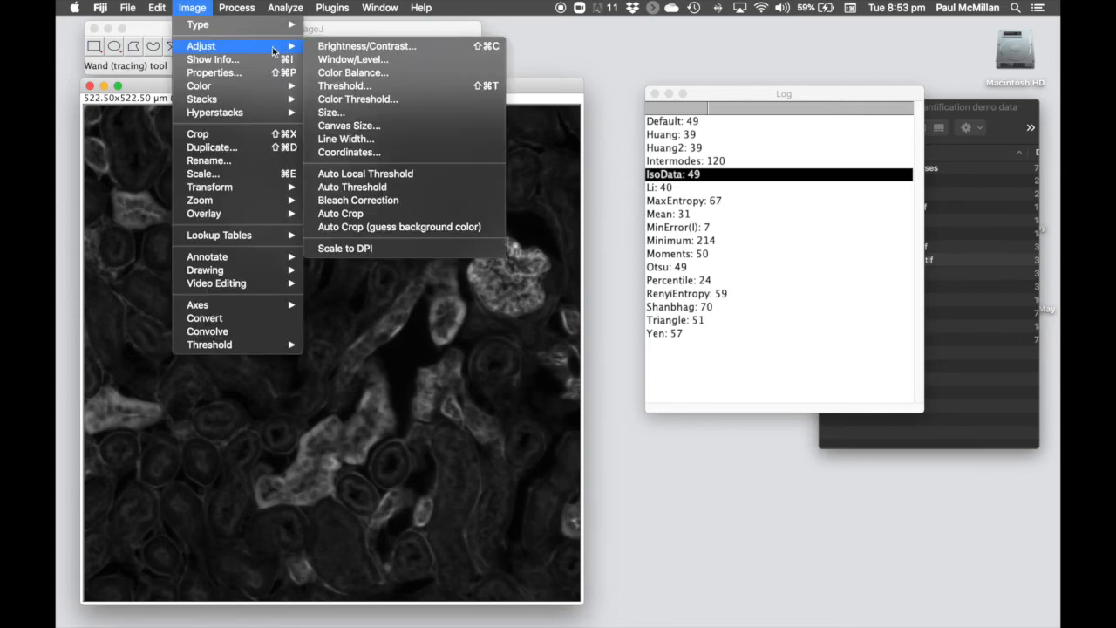
pyautogui.click(485, 86)
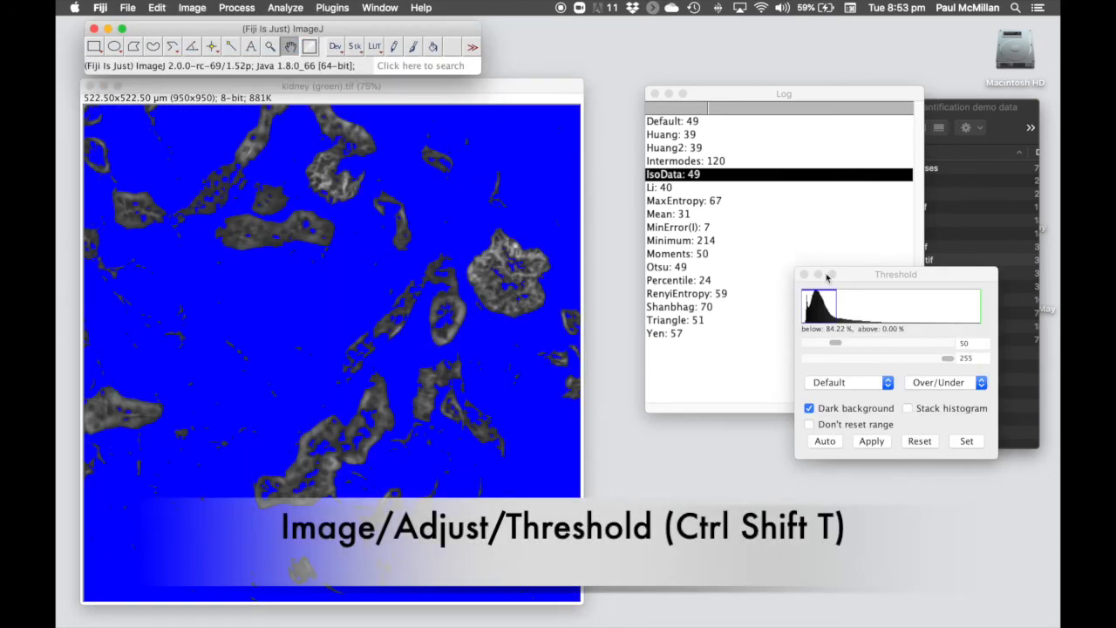
pyautogui.moveTo(827, 277); pyautogui.dragTo(631, 85)
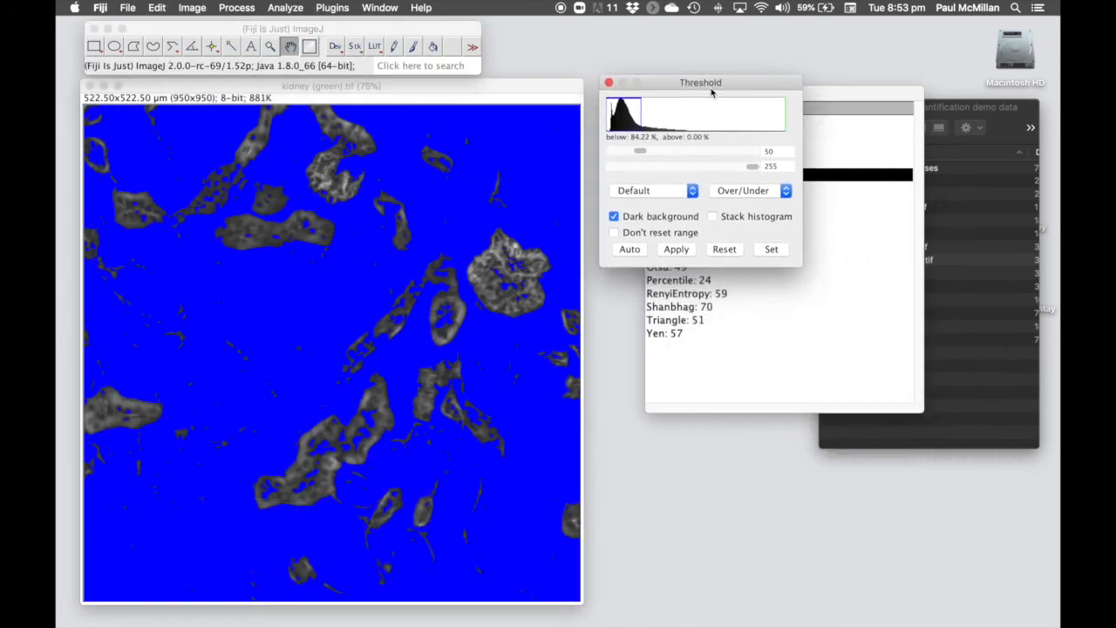
pyautogui.click(770, 188)
pyautogui.click(756, 163)
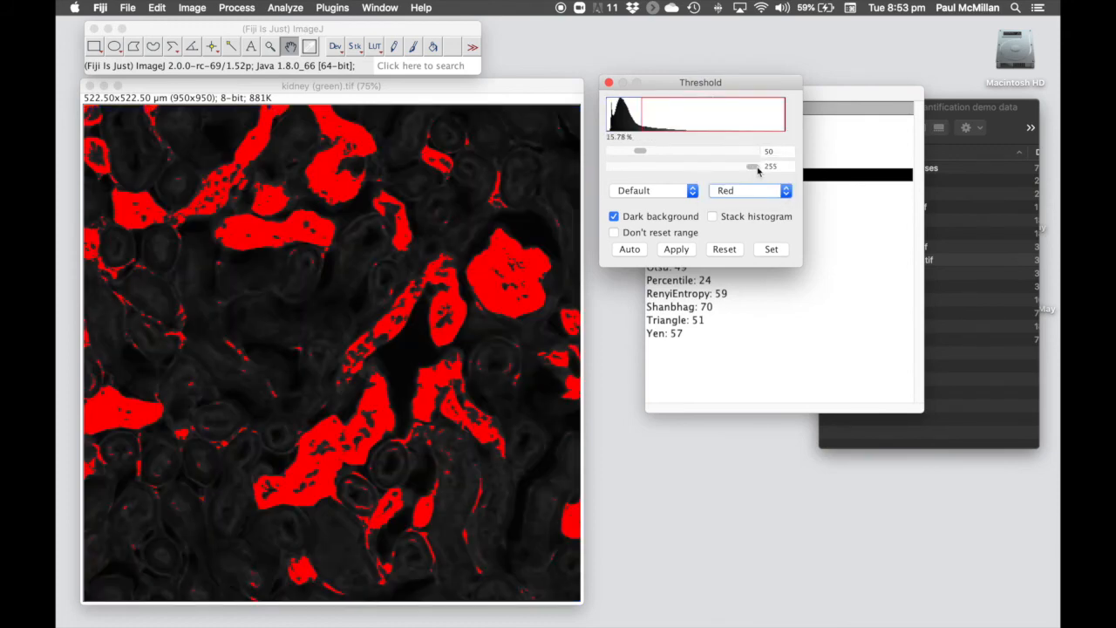
pyautogui.moveTo(736, 88); pyautogui.dragTo(743, 82)
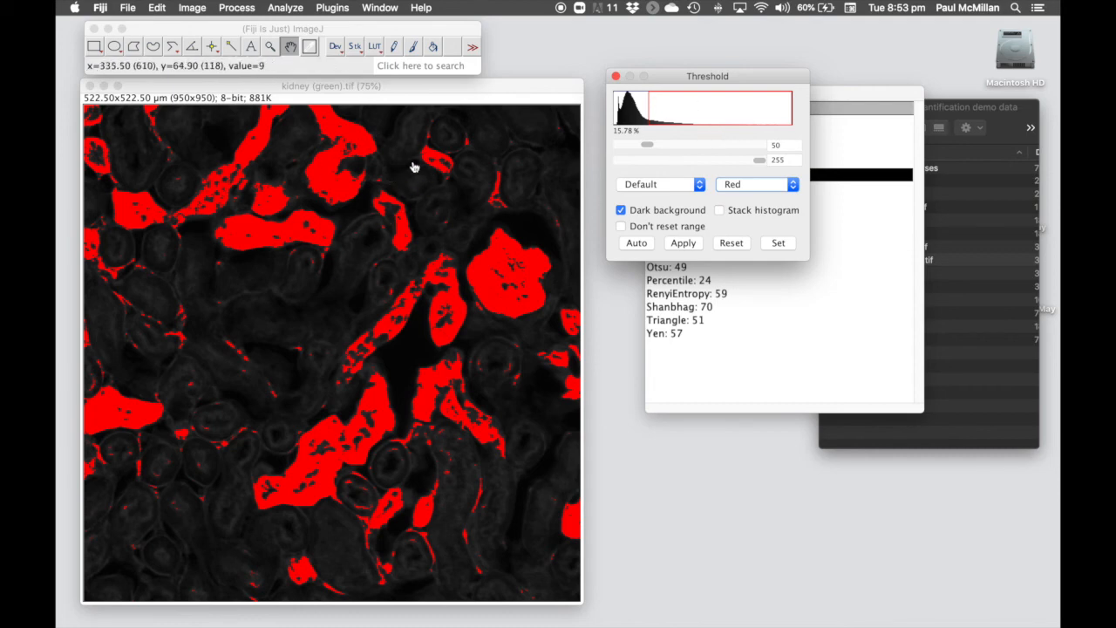
pyautogui.moveTo(746, 80); pyautogui.dragTo(744, 92)
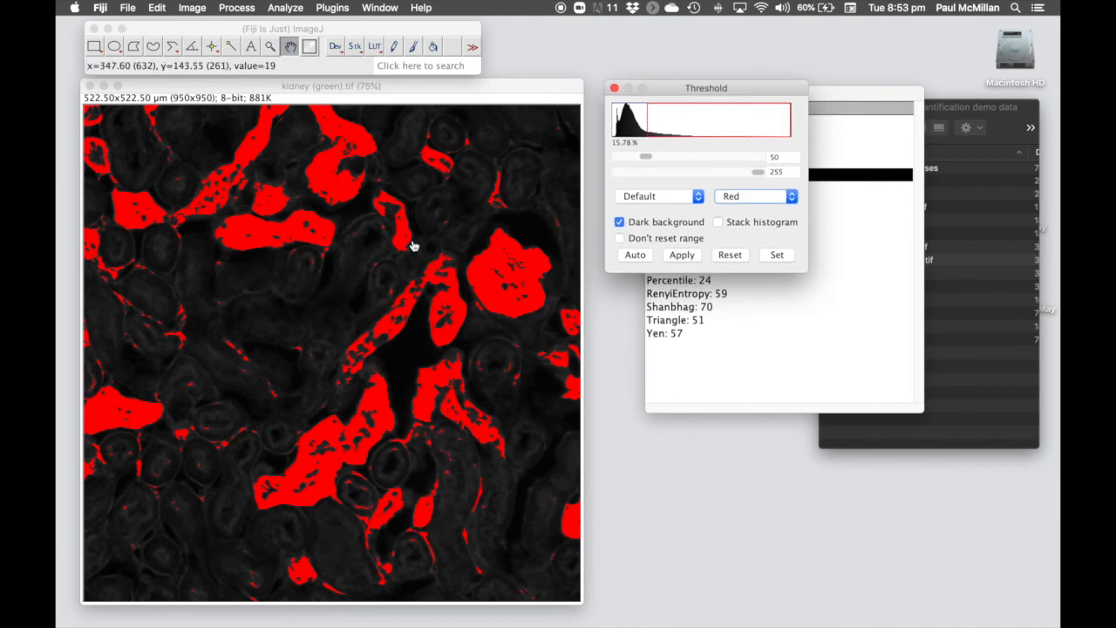